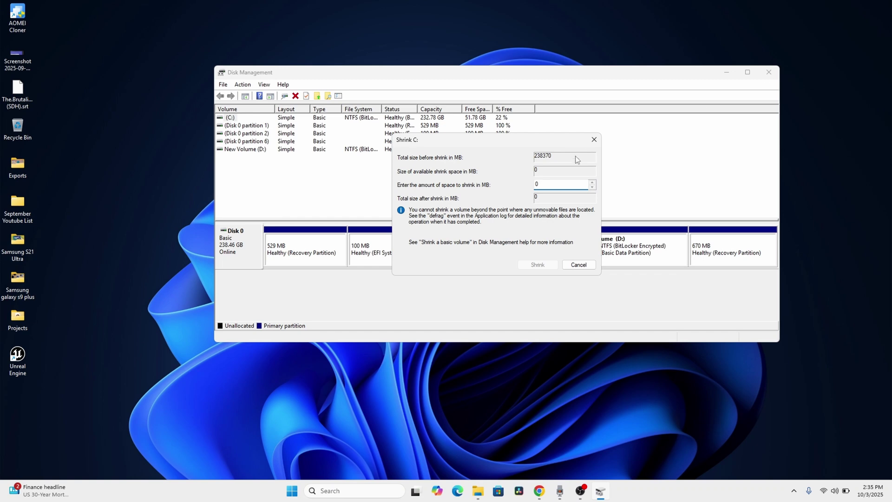
# Cancel the stalled C: shrink and reopen Disk Management through a 'disk partition' search
pyautogui.click(594, 139)
pyautogui.click(769, 72)
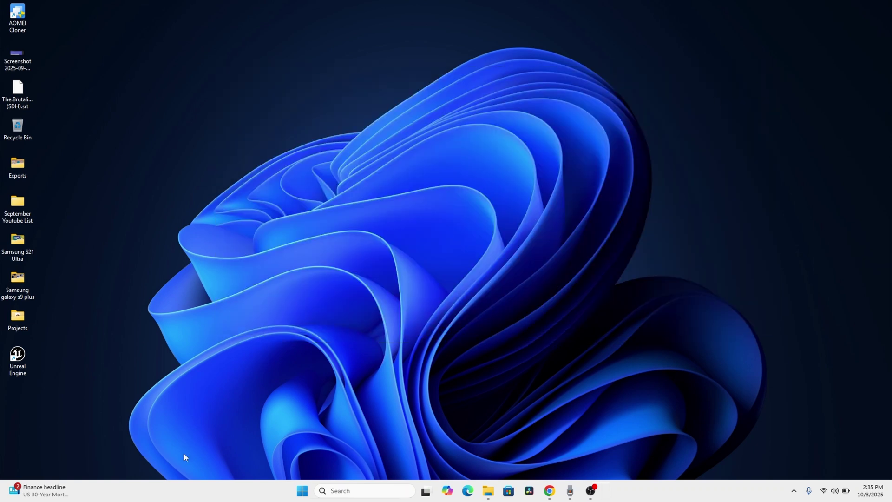
pyautogui.click(307, 496)
pyautogui.click(307, 496)
pyautogui.click(307, 496)
pyautogui.write('disk parti')
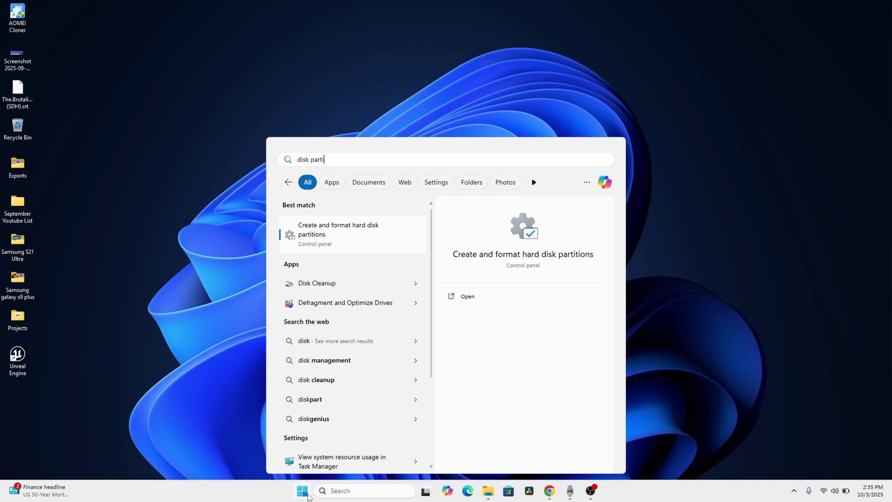
pyautogui.write('tion')
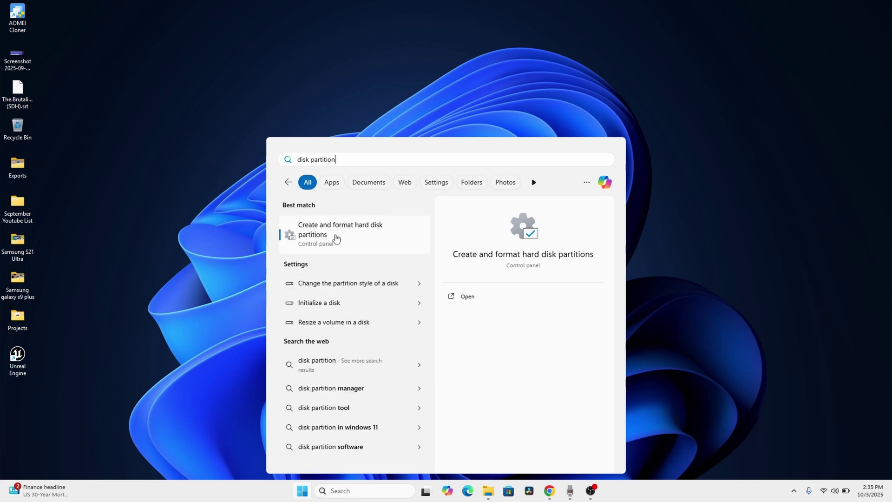
pyautogui.click(336, 238)
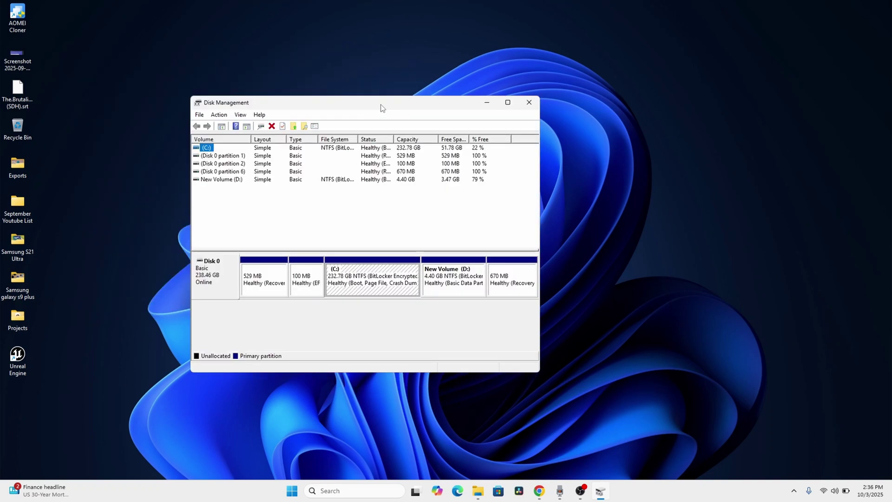
# Widen the window and query Shrink Volume on C:, which finds 0 MB available, then cancel
pyautogui.moveTo(542, 219); pyautogui.dragTo(818, 229)
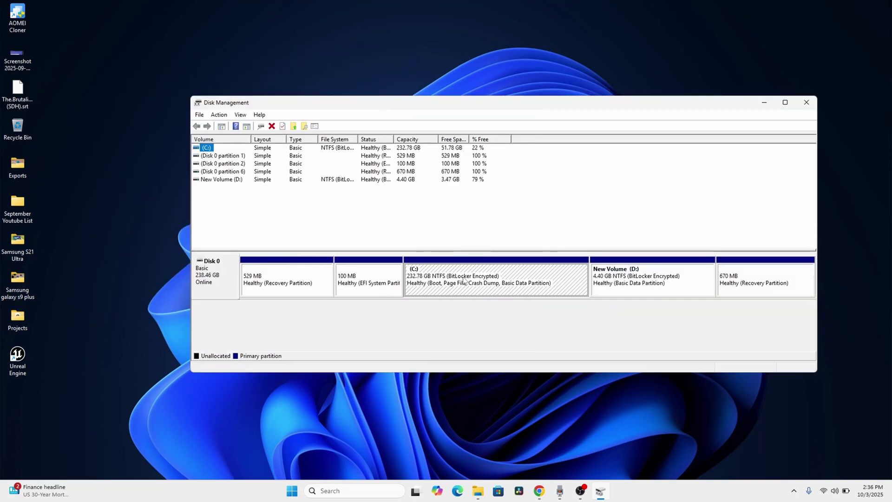
pyautogui.rightClick(469, 274)
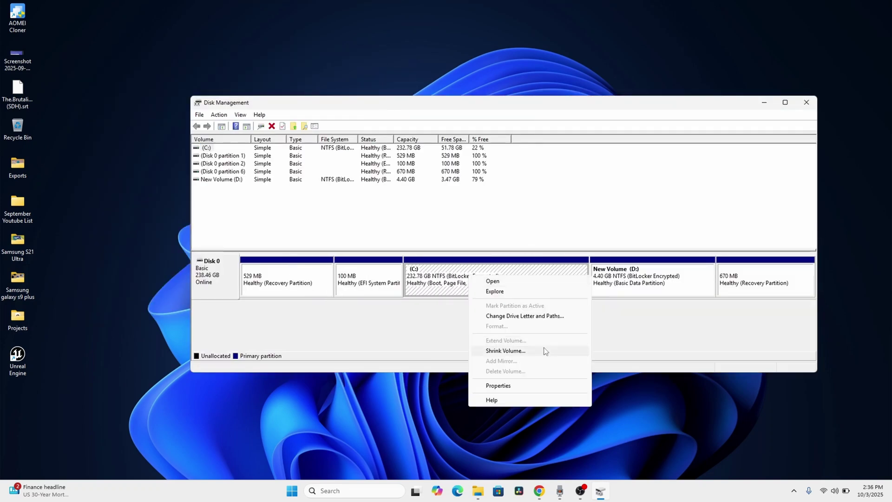
pyautogui.click(506, 351)
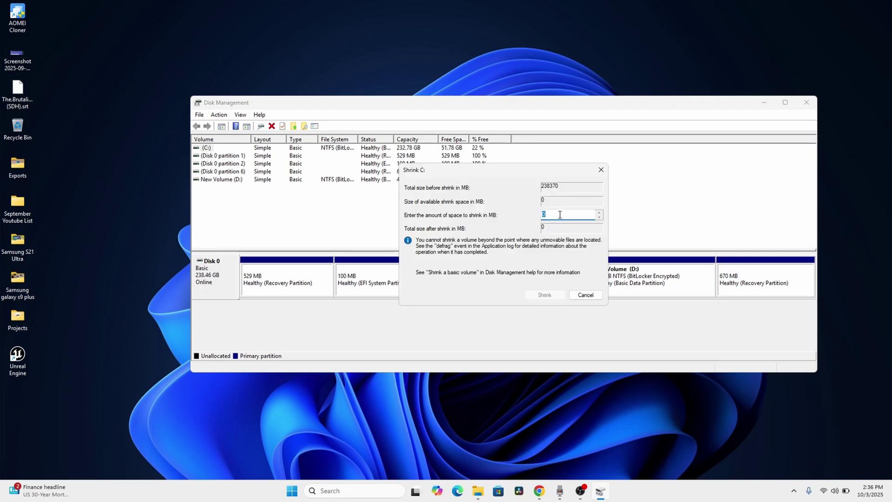
pyautogui.click(589, 296)
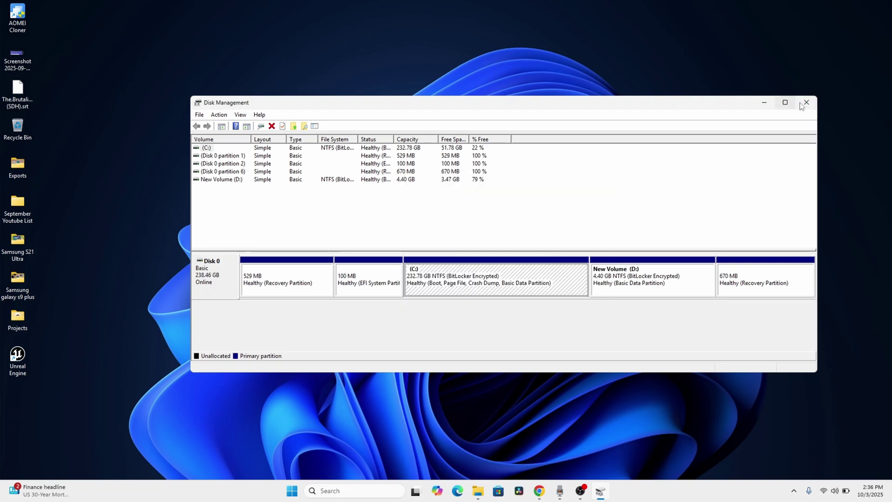
# Close Disk Management and open System Protection settings via a 'system protection' search
pyautogui.click(808, 103)
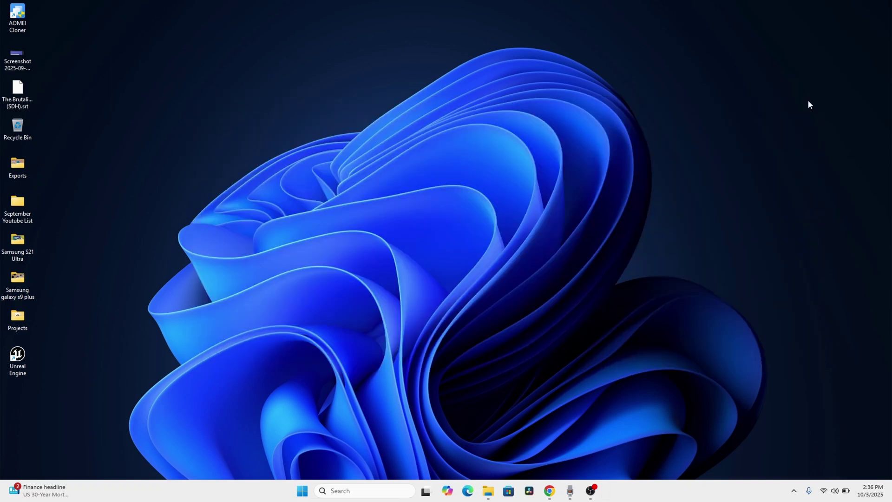
pyautogui.click(302, 492)
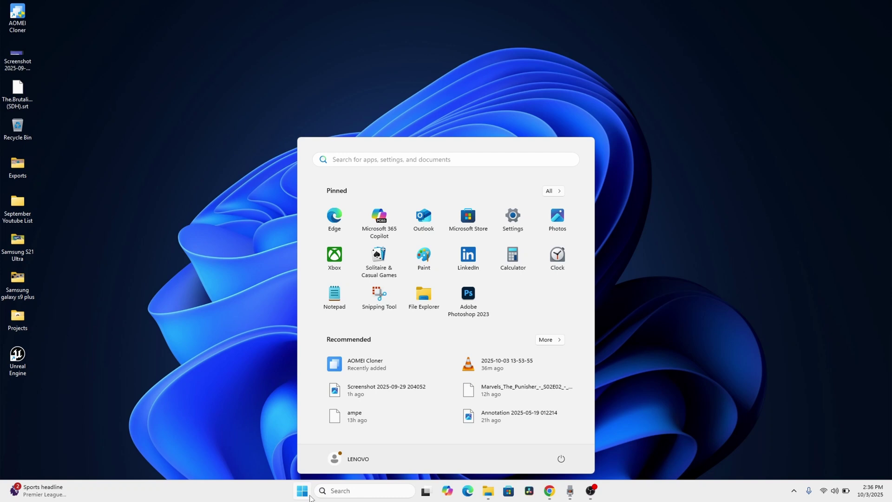
pyautogui.write('syst')
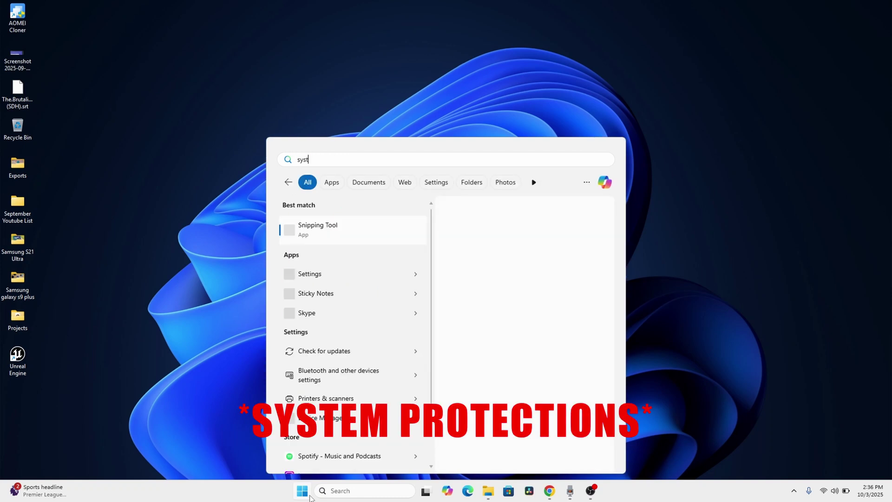
pyautogui.write('em protec')
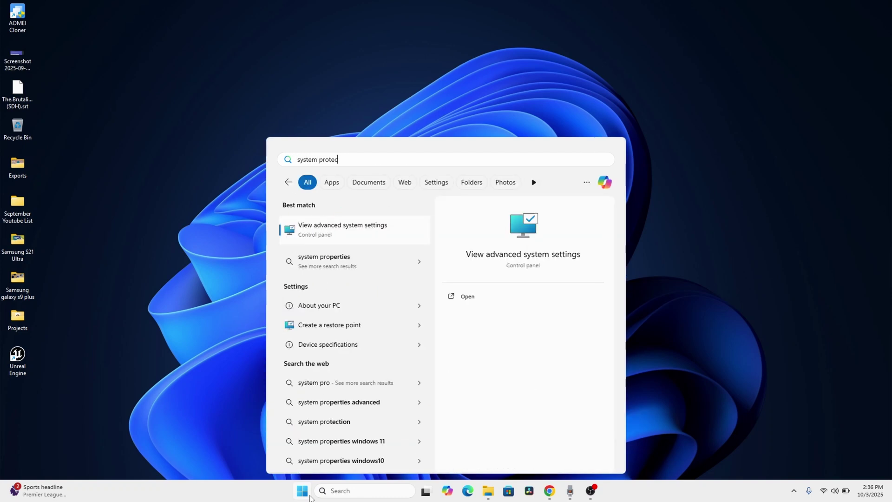
pyautogui.write('tion')
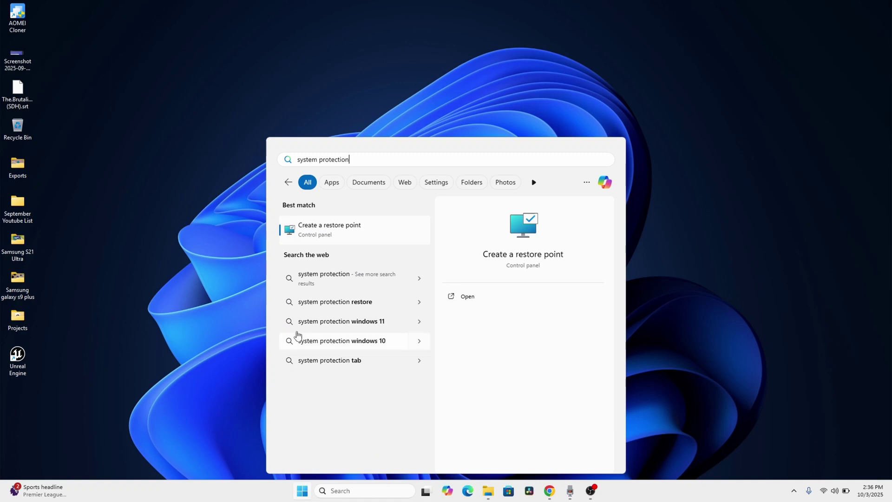
pyautogui.click(371, 238)
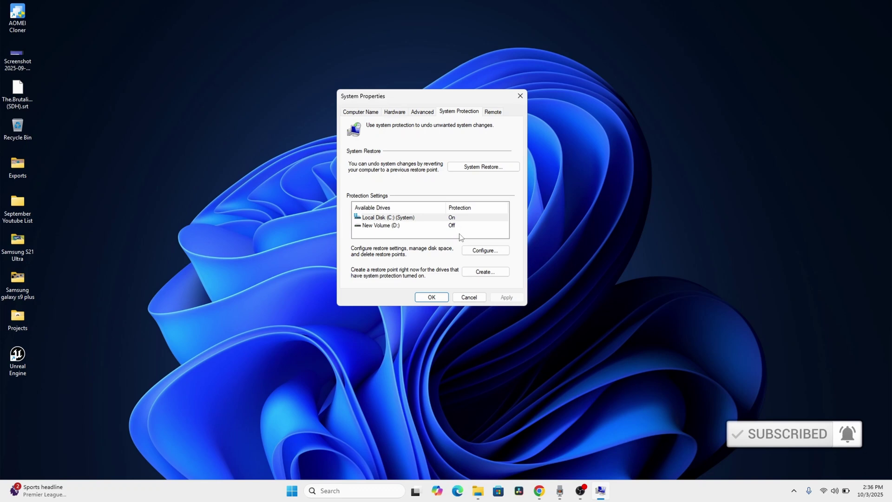
# Disable system protection for drive C:, confirming deletion of its restore points
pyautogui.click(485, 250)
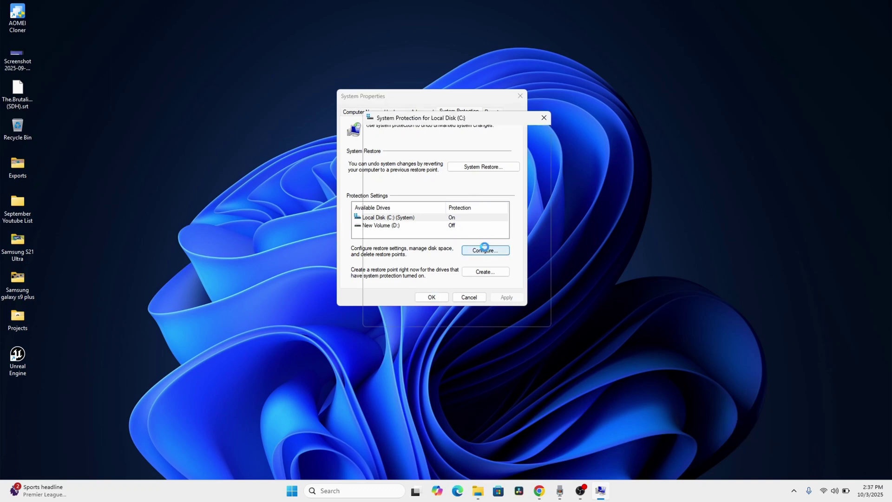
pyautogui.click(398, 179)
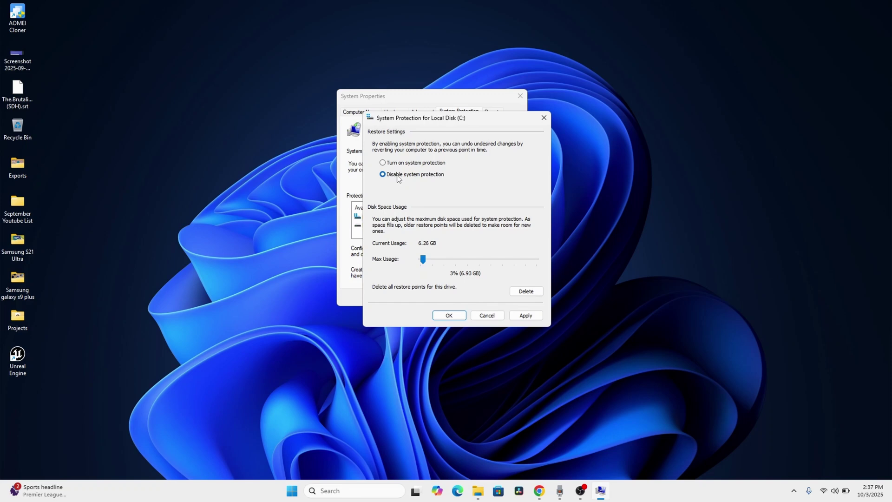
pyautogui.click(525, 315)
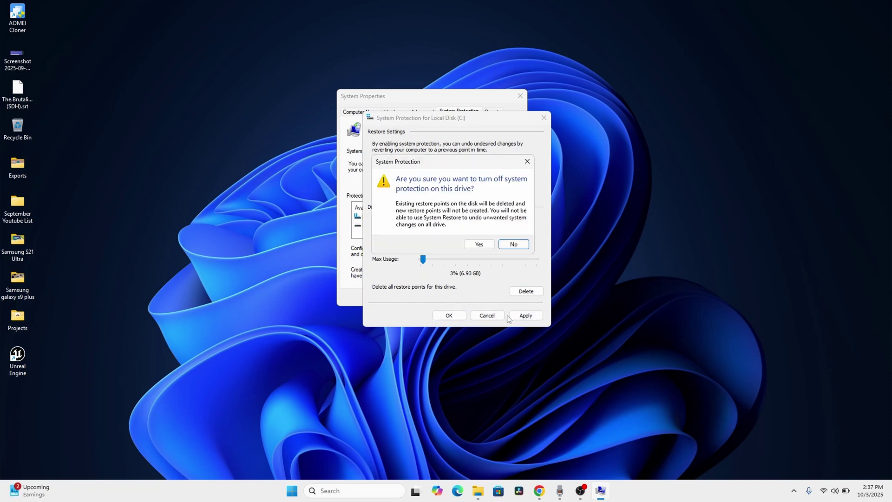
pyautogui.click(480, 245)
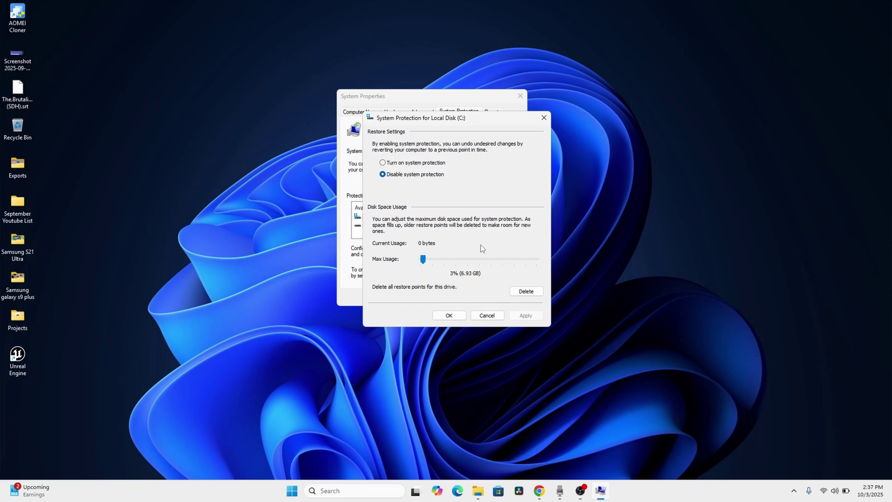
pyautogui.click(459, 316)
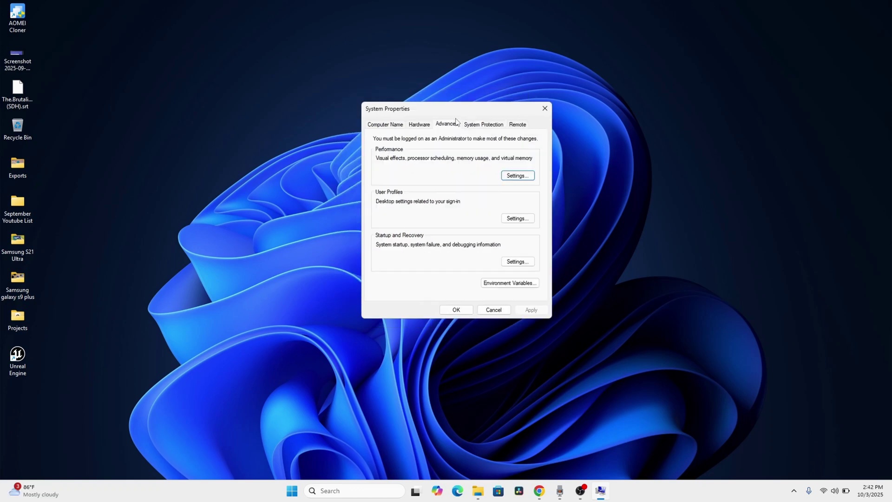
# Set Startup and Recovery's debugging information to (none) and close System Properties
pyautogui.click(518, 261)
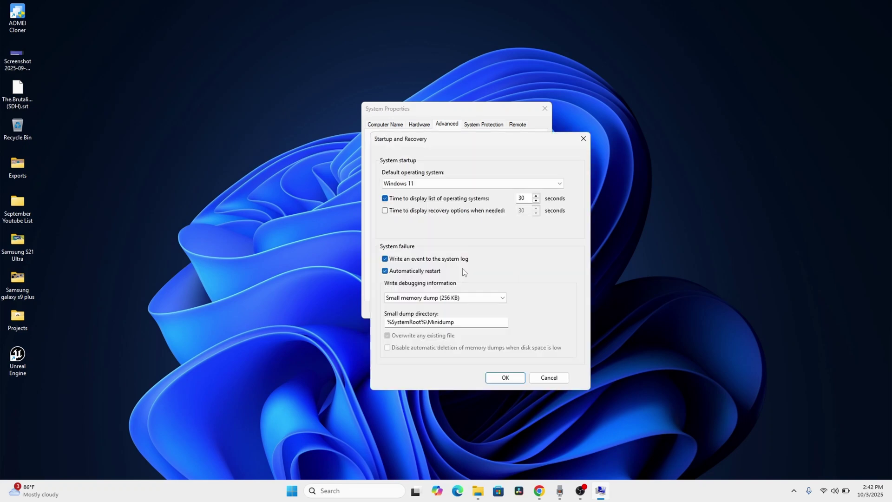
pyautogui.click(446, 301)
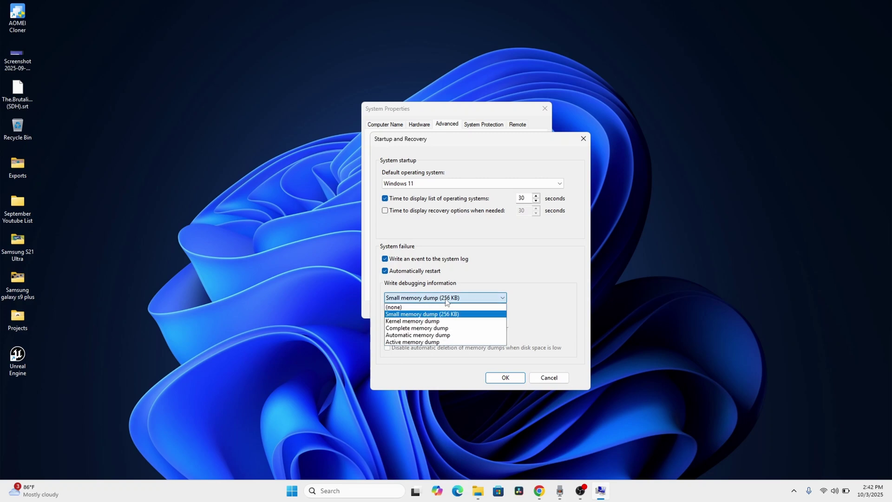
pyautogui.click(447, 306)
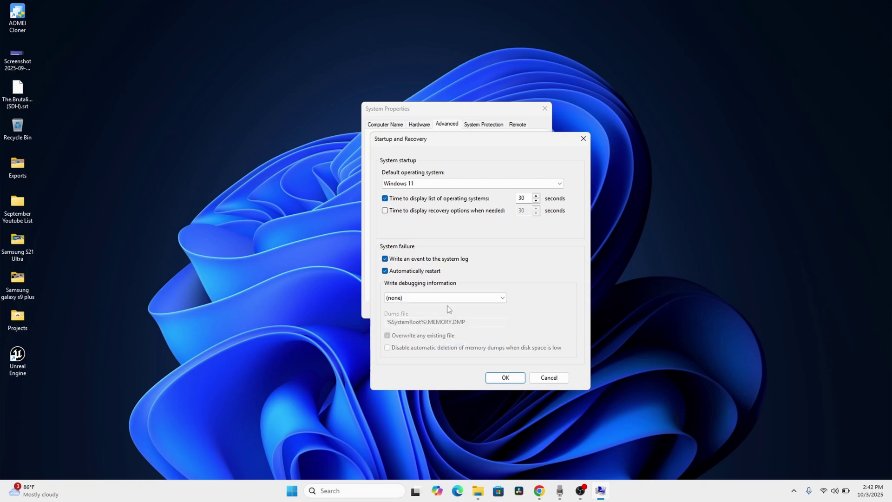
pyautogui.click(506, 379)
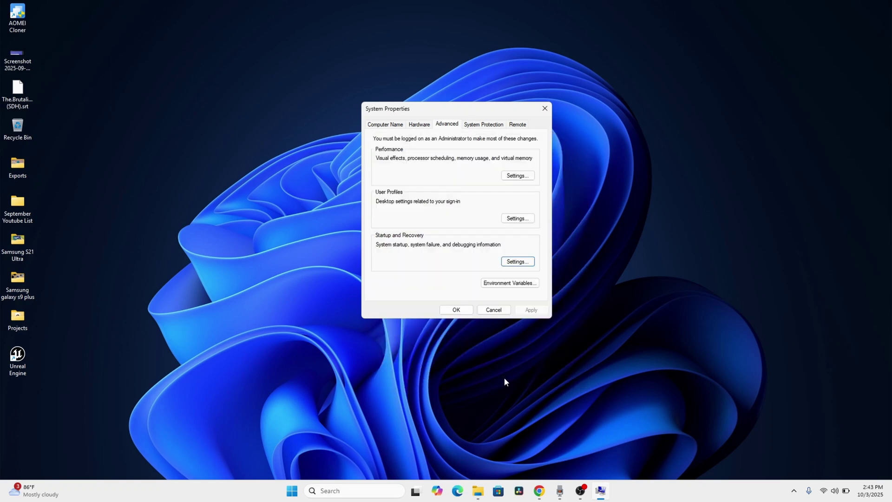
pyautogui.click(457, 310)
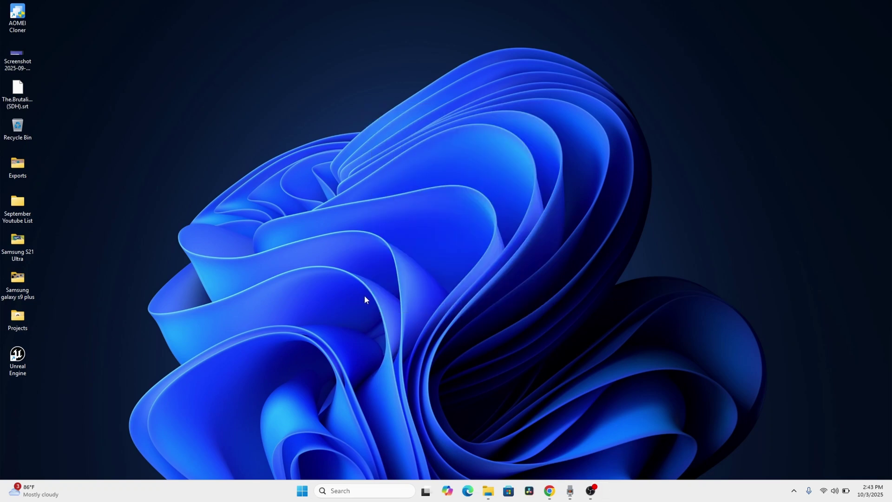
# Search 'comma' in Start and run Command Prompt as administrator
pyautogui.click(302, 491)
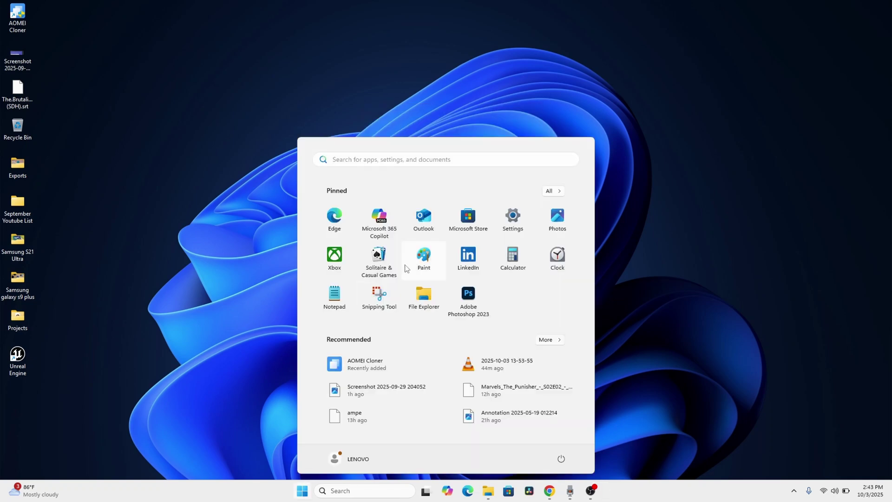
pyautogui.write('comm')
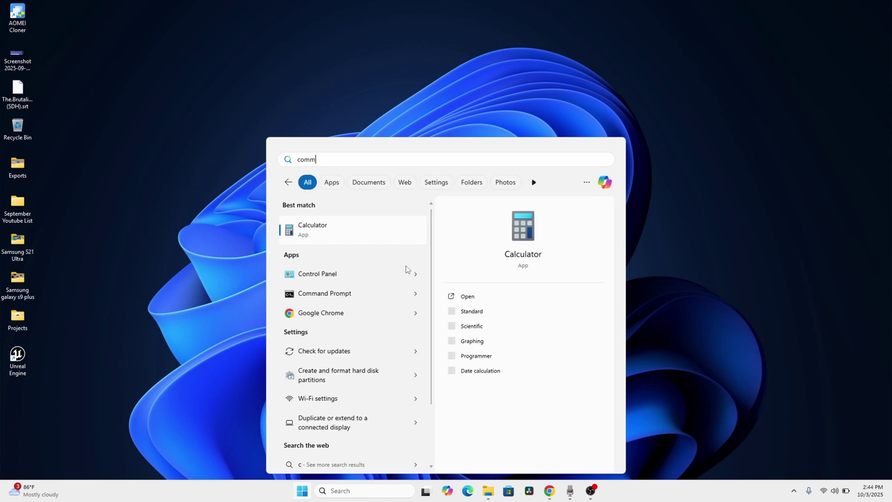
pyautogui.write('a')
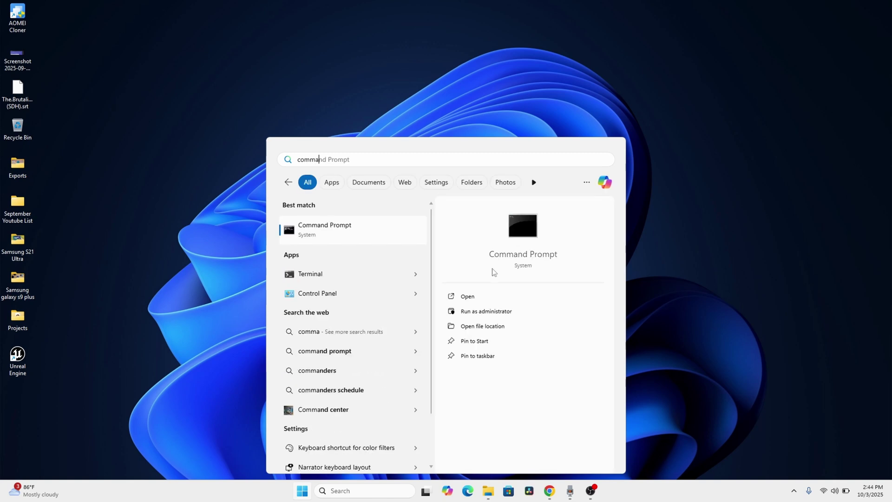
pyautogui.click(494, 311)
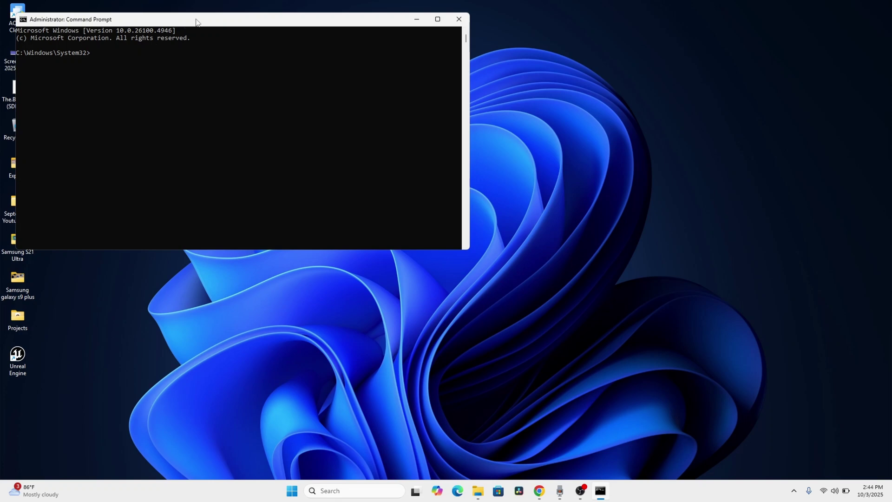
# Run powercfg /hibernate off to disable hibernation, then minimise the prompt
pyautogui.moveTo(196, 19); pyautogui.dragTo(440, 90)
pyautogui.write('powercfg /')
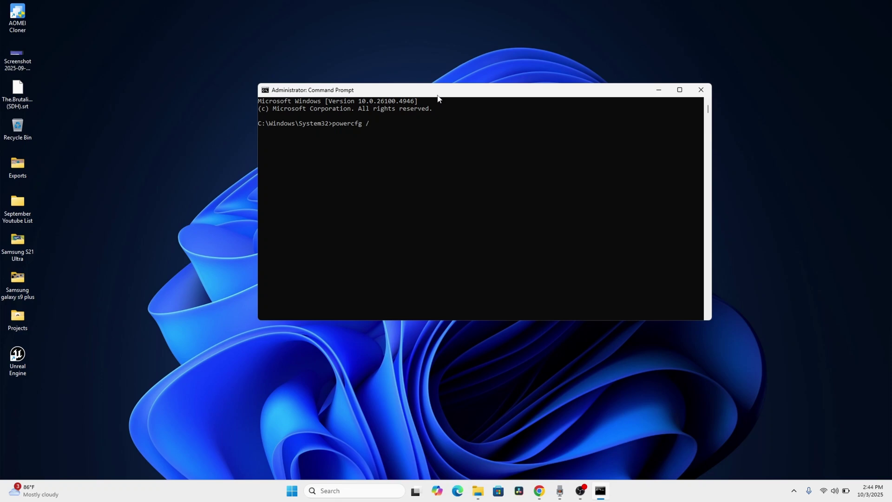
pyautogui.write('hibernate off')
pyautogui.press('Return')
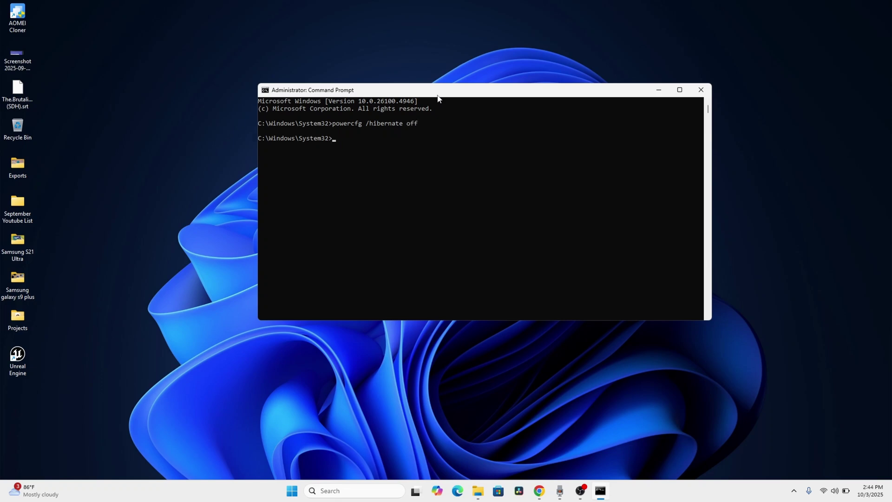
pyautogui.click(657, 89)
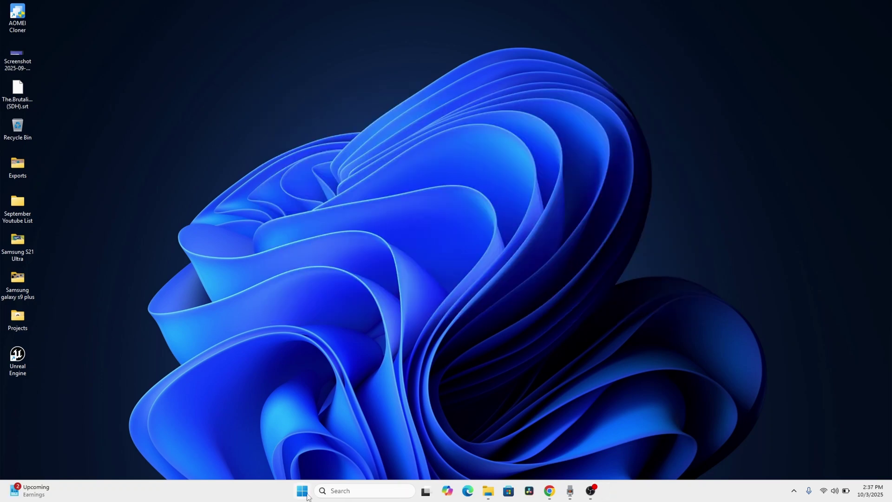
# Open Disk Cleanup for drive C: via a 'disk c' search and review the files found
pyautogui.click(303, 492)
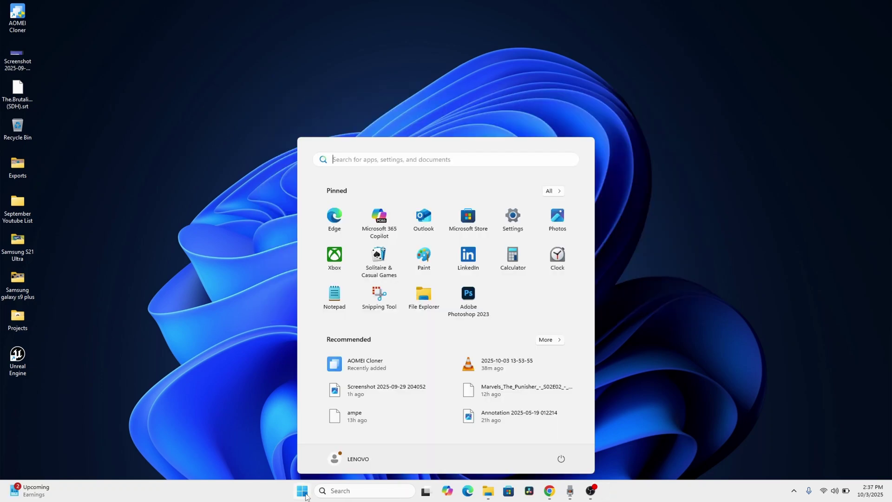
pyautogui.write('disk cl')
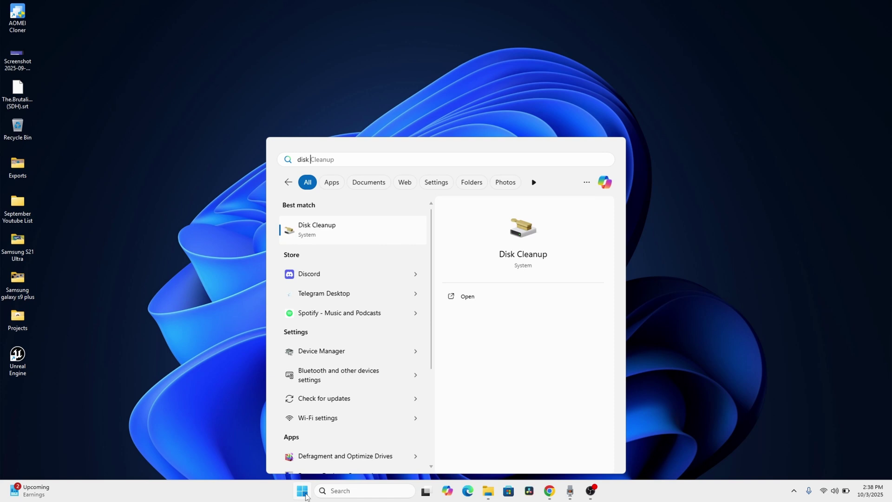
pyautogui.click(325, 229)
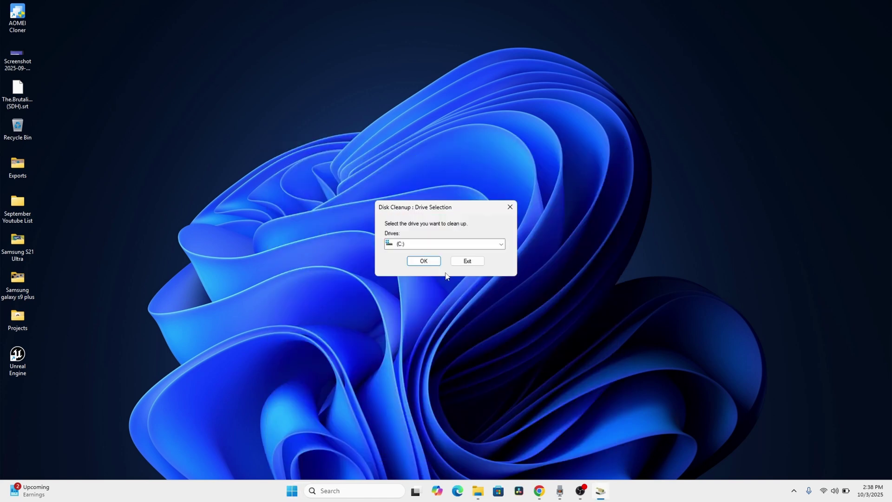
pyautogui.click(435, 263)
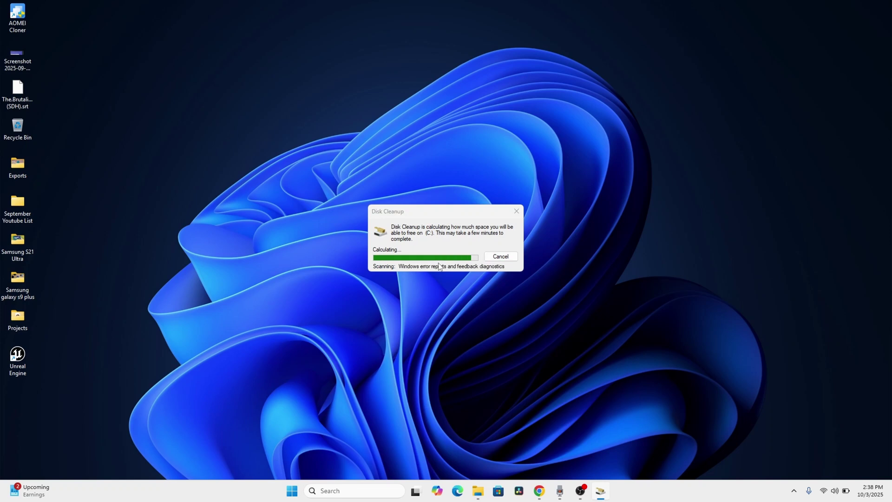
pyautogui.moveTo(164, 66); pyautogui.dragTo(486, 110)
pyautogui.scroll(-1, 430, 191)
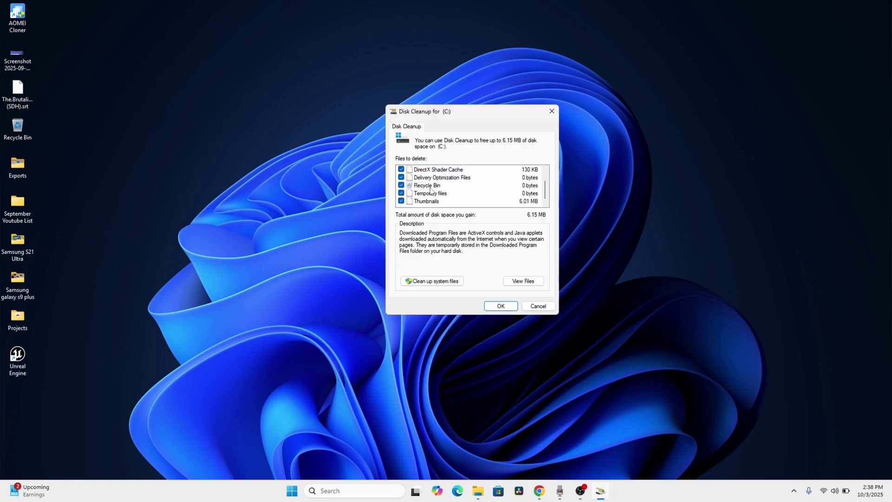
pyautogui.scroll(1, 431, 191)
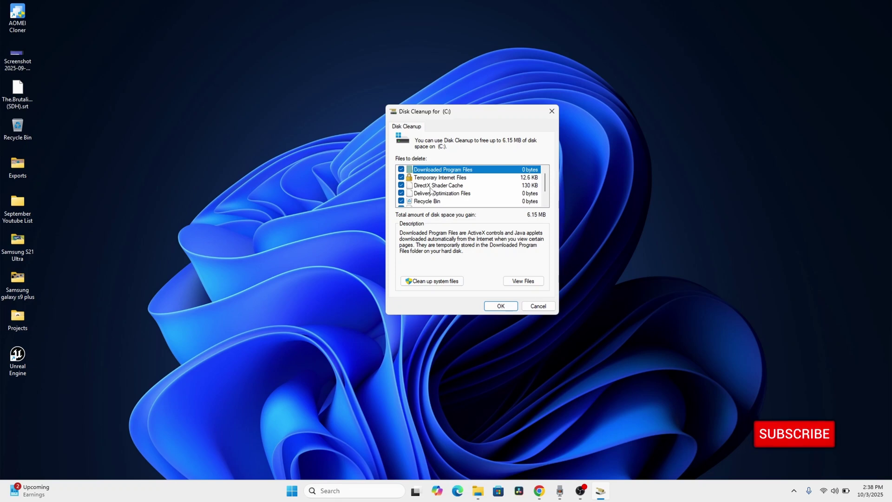
pyautogui.scroll(-1, 430, 191)
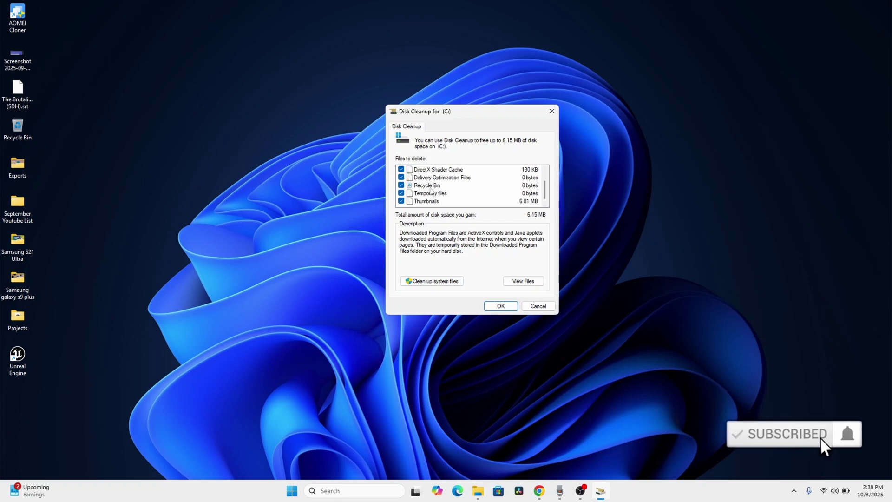
# Rescan C: including system files and permanently delete the selected ~231 MB
pyautogui.click(439, 282)
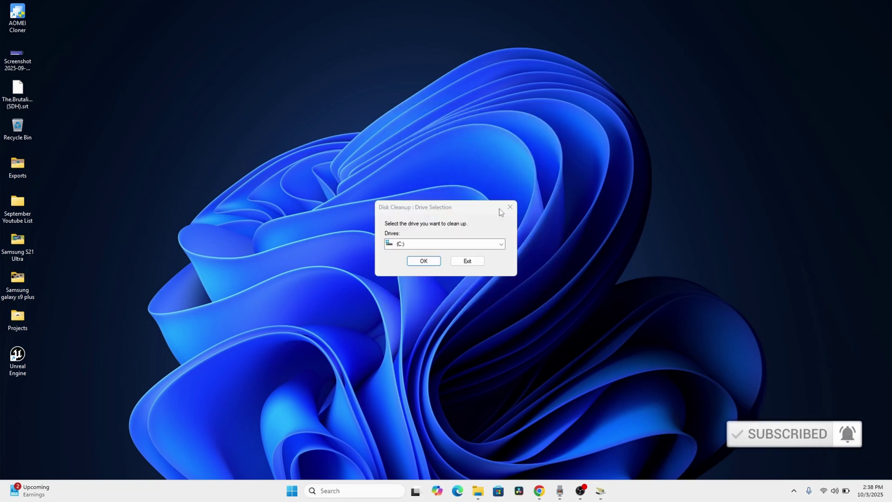
pyautogui.click(429, 263)
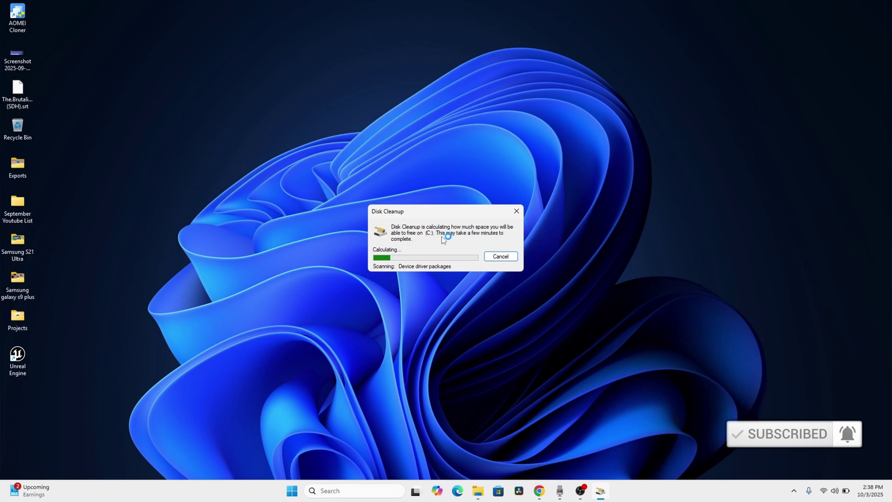
pyautogui.moveTo(177, 81); pyautogui.dragTo(448, 115)
pyautogui.scroll(-3, 414, 188)
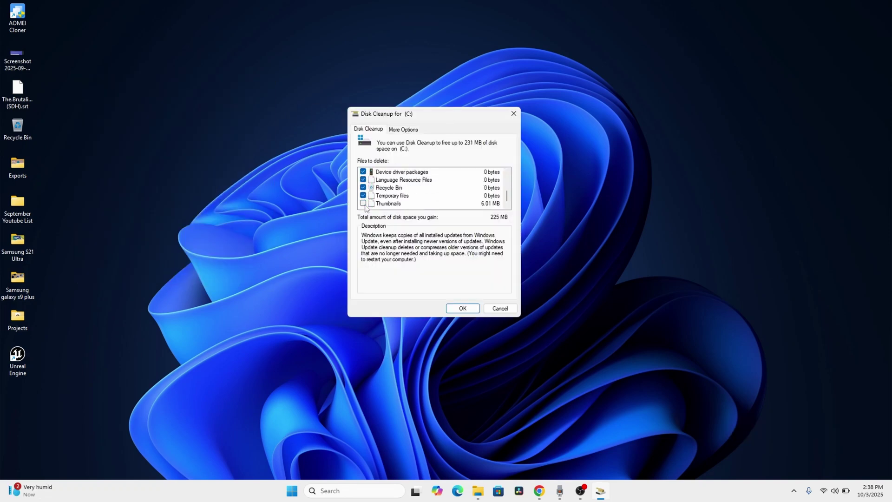
pyautogui.click(462, 310)
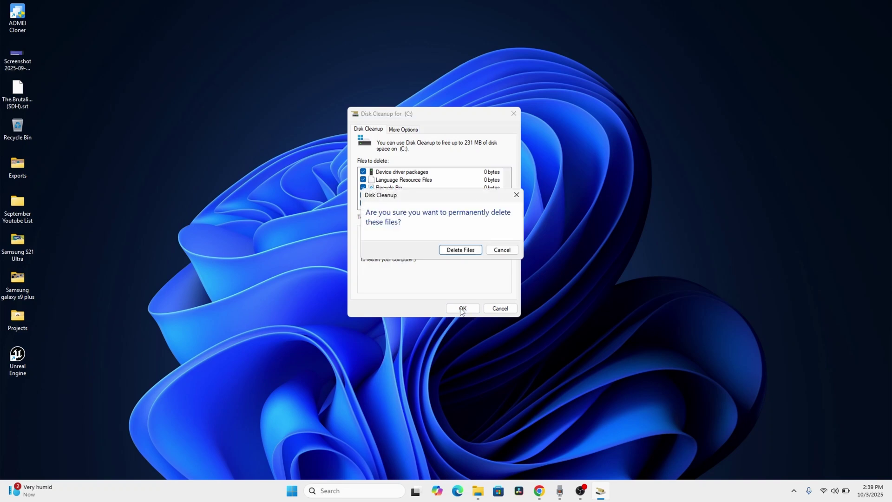
pyautogui.click(468, 251)
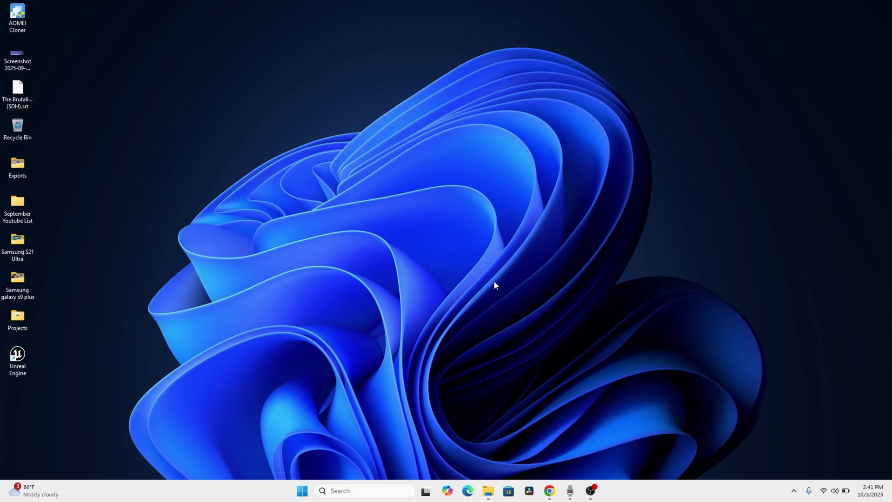
# Open the Virtual Memory settings from System Properties' advanced performance options
pyautogui.click(302, 492)
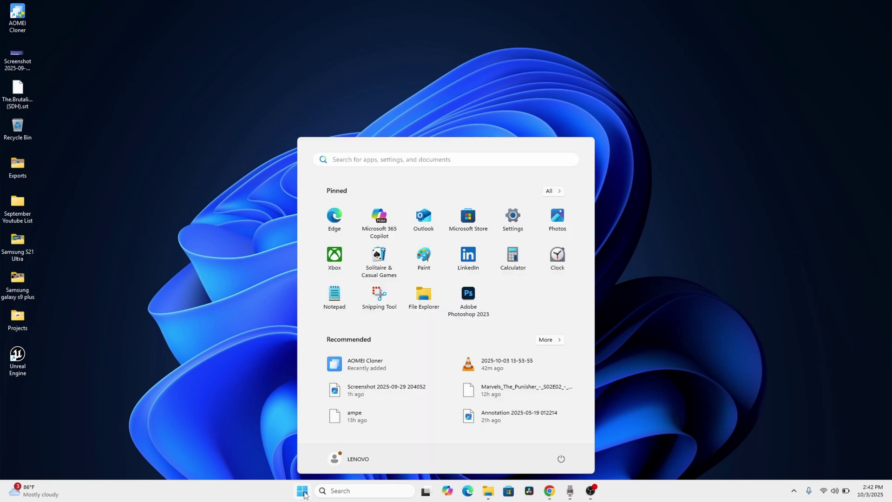
pyautogui.click(304, 494)
pyautogui.click(305, 494)
pyautogui.write('syste')
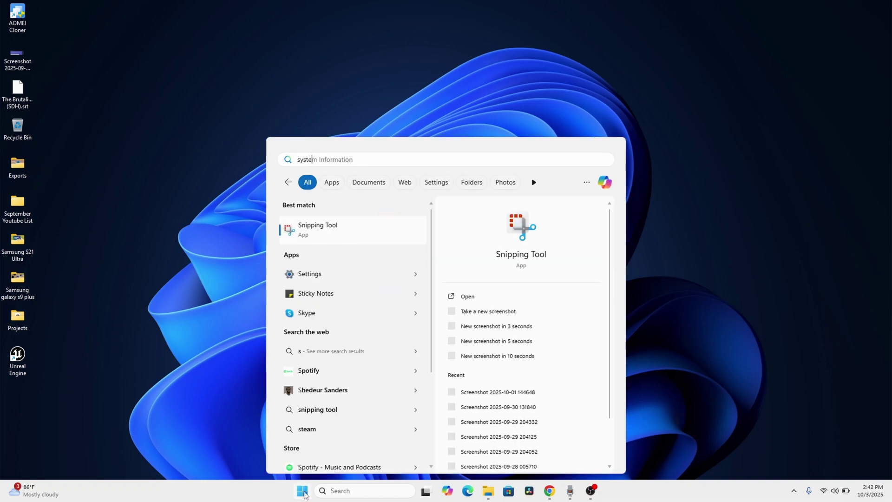
pyautogui.write('m p')
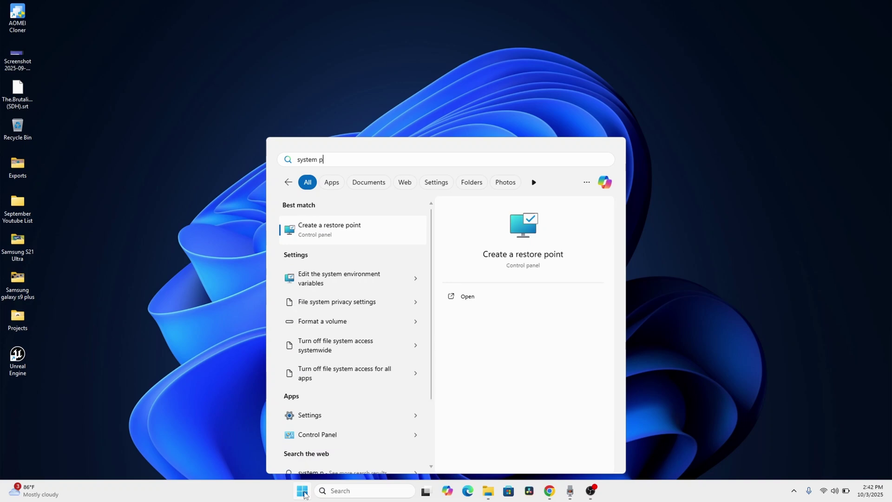
pyautogui.write('roperties')
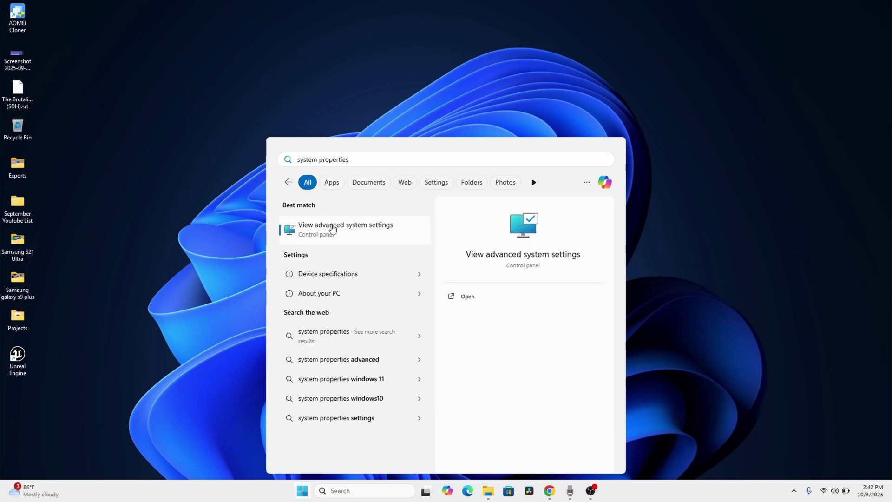
pyautogui.click(352, 232)
pyautogui.moveTo(191, 91); pyautogui.dragTo(476, 82)
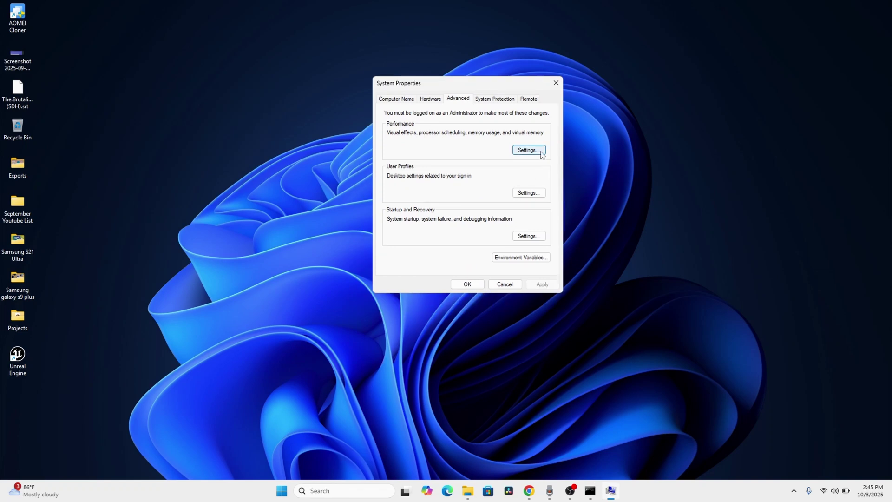
pyautogui.click(529, 150)
pyautogui.click(443, 135)
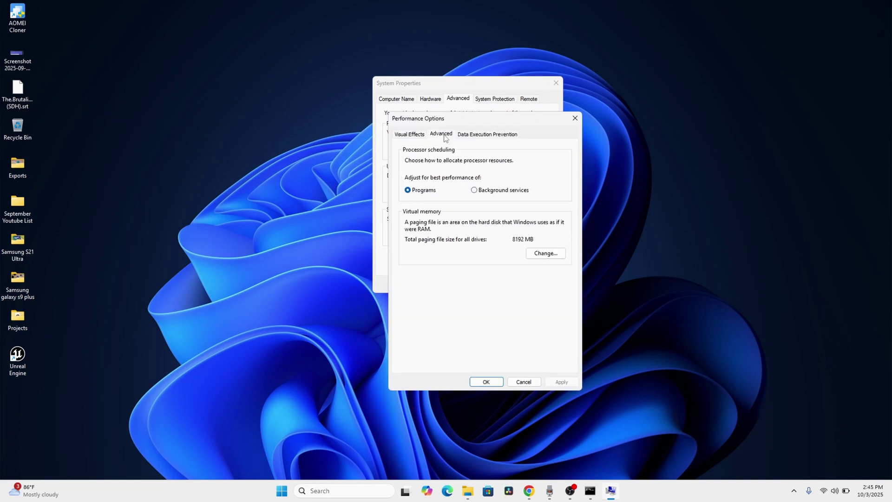
pyautogui.click(544, 253)
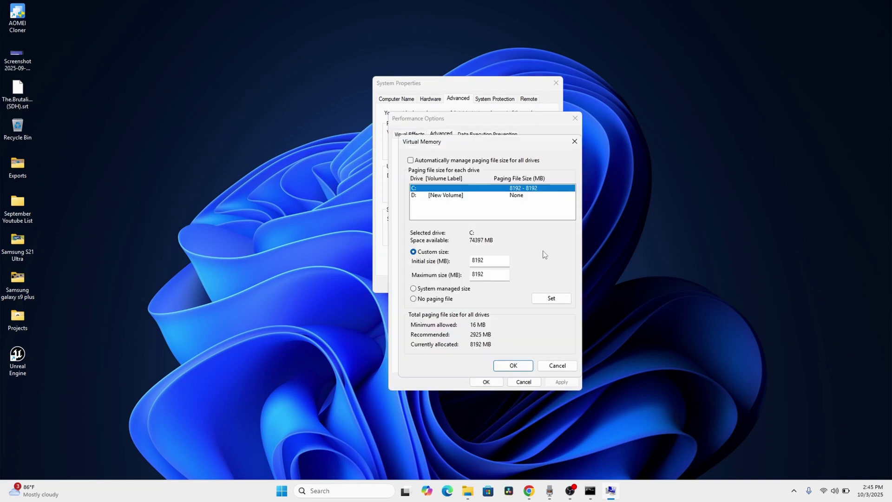
# Set C: to no paging file, accept the restart warning, and close all settings dialogs
pyautogui.click(414, 299)
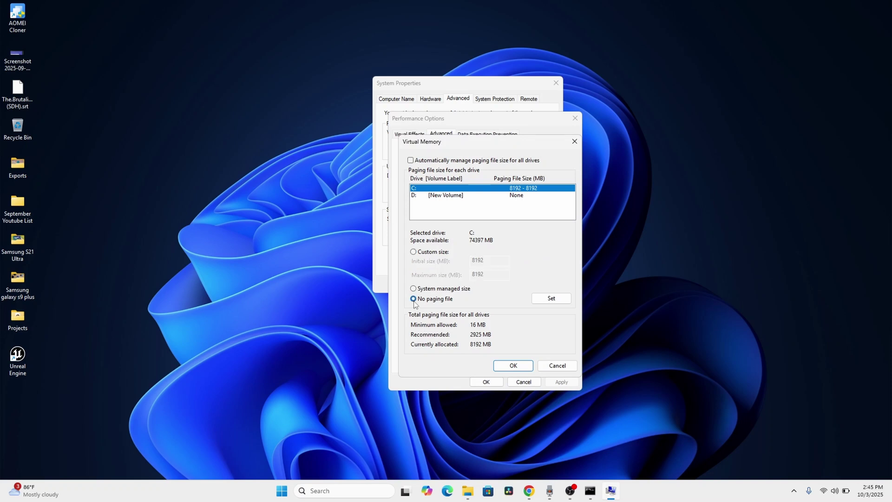
pyautogui.click(551, 298)
pyautogui.click(492, 283)
pyautogui.click(518, 369)
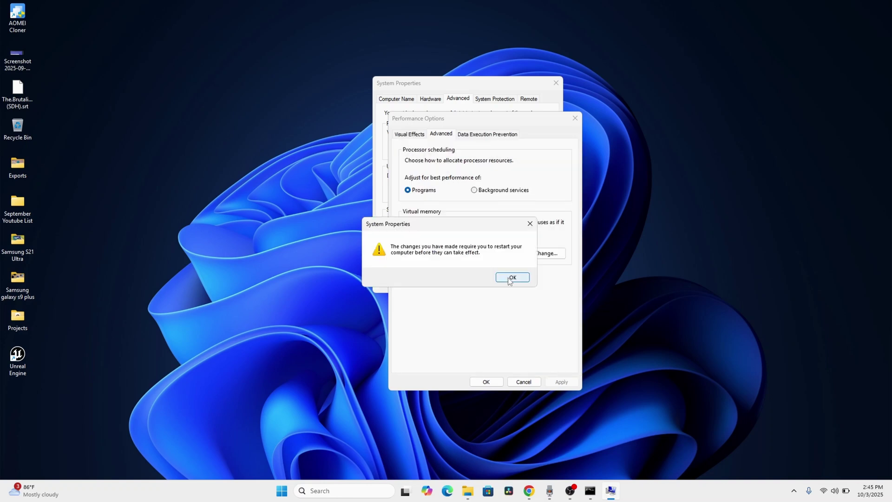
pyautogui.click(511, 277)
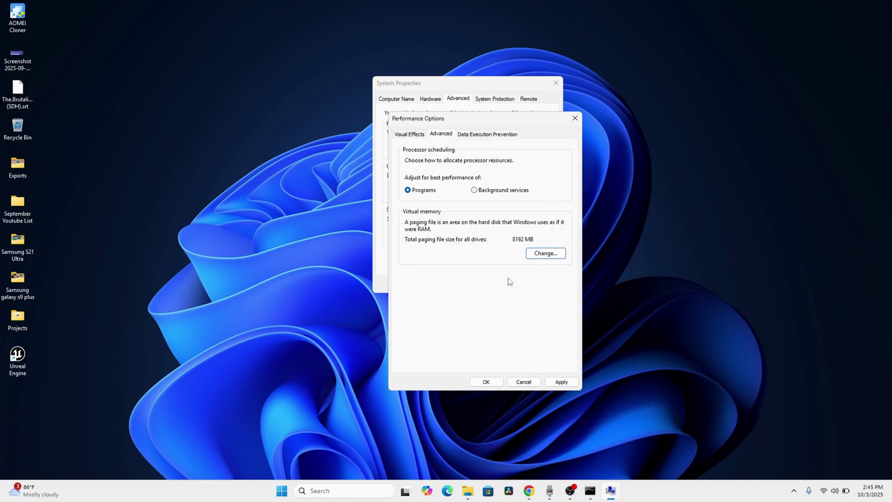
pyautogui.click(492, 384)
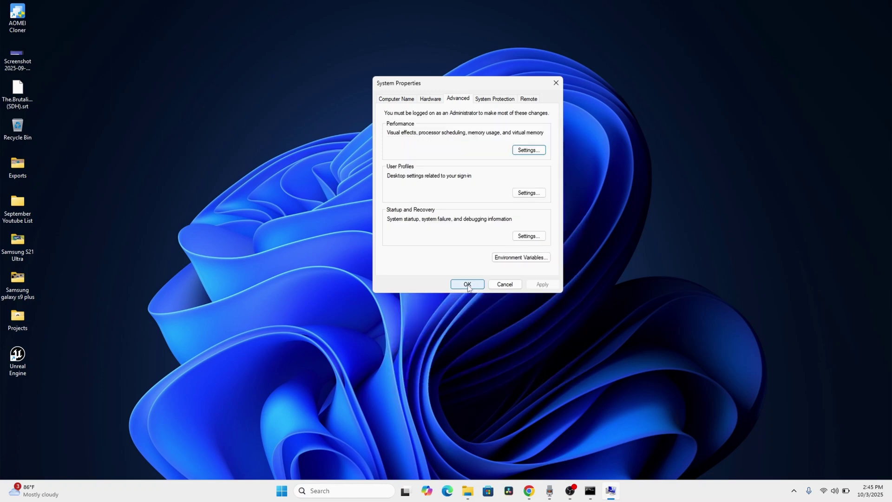
pyautogui.click(468, 285)
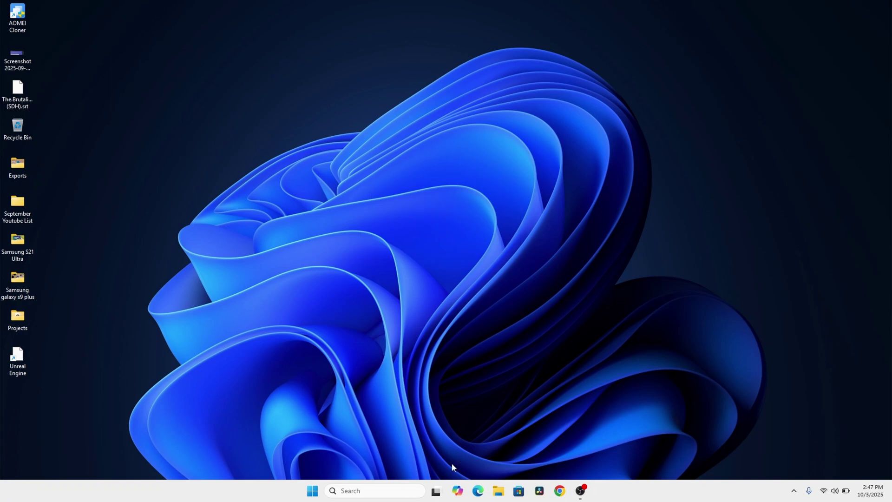
# Reopen Disk Management via a 'disk' search and bring up Shrink Volume for C:, showing 17743 MB available
pyautogui.click(314, 494)
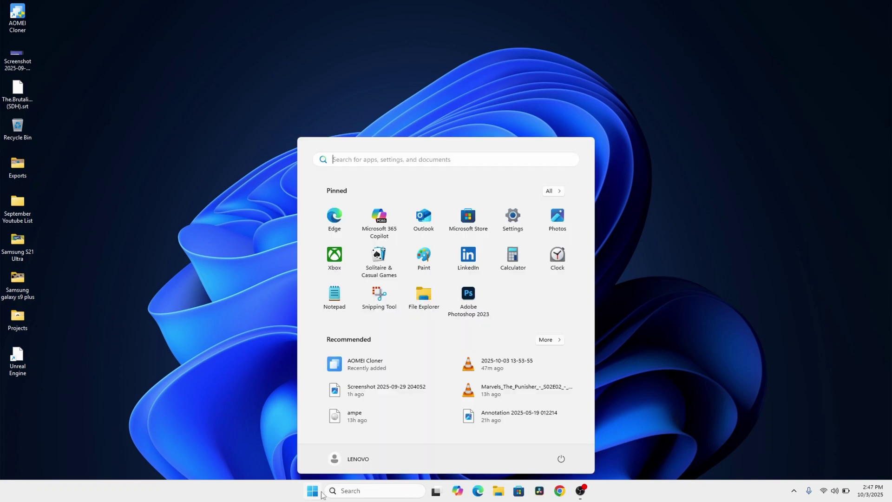
pyautogui.moveTo(588, 493)
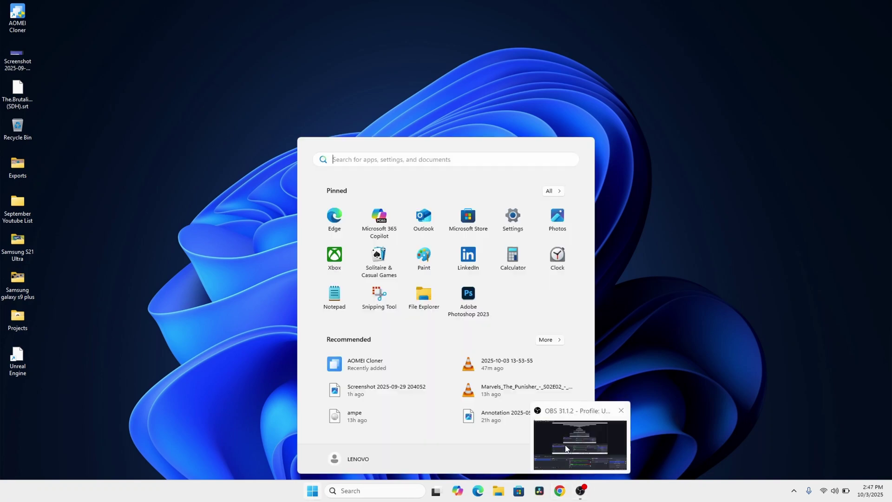
pyautogui.write('disk')
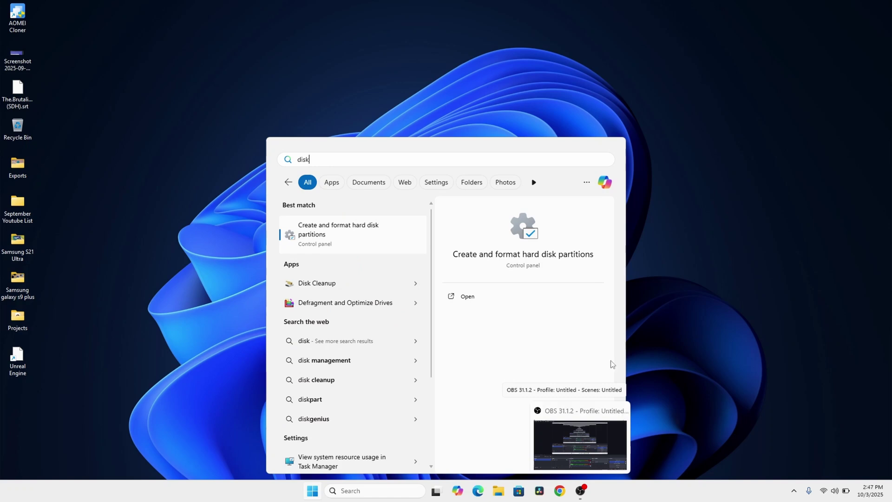
pyautogui.click(380, 227)
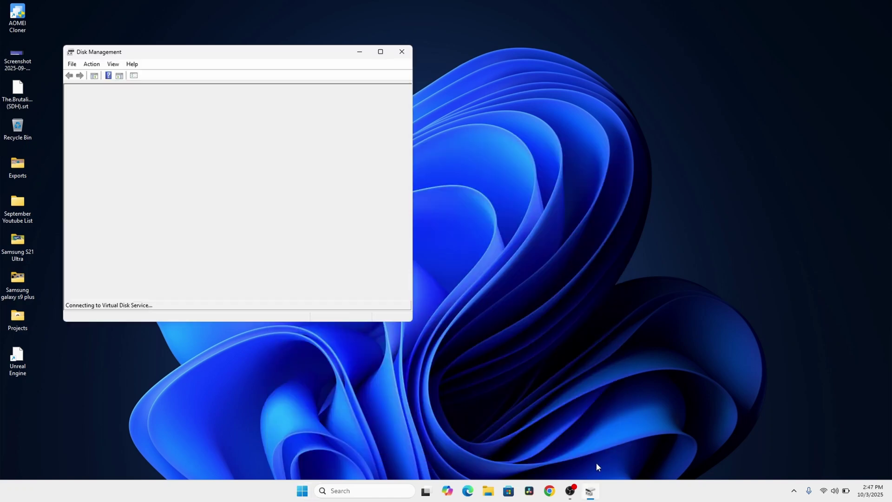
pyautogui.moveTo(263, 46); pyautogui.dragTo(448, 84)
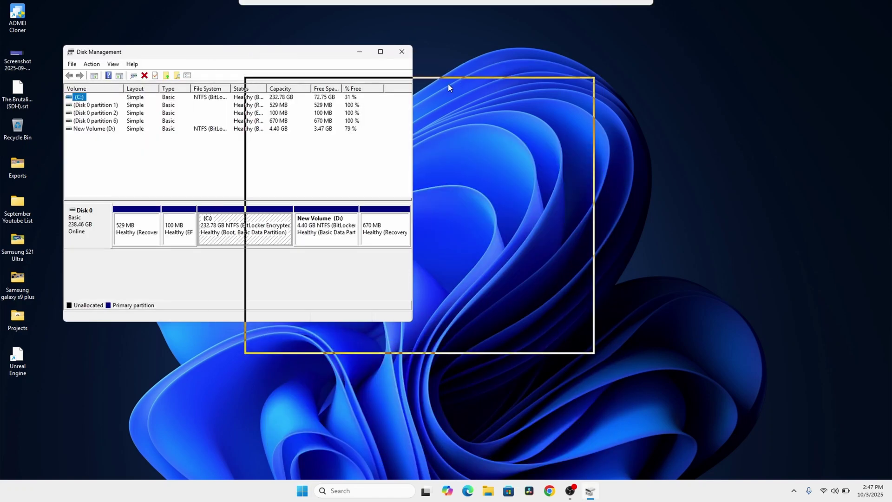
pyautogui.rightClick(423, 264)
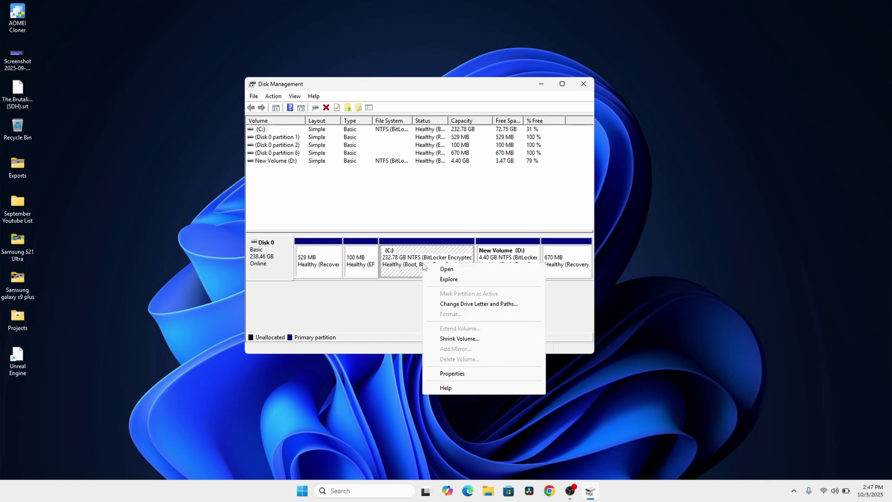
pyautogui.click(507, 339)
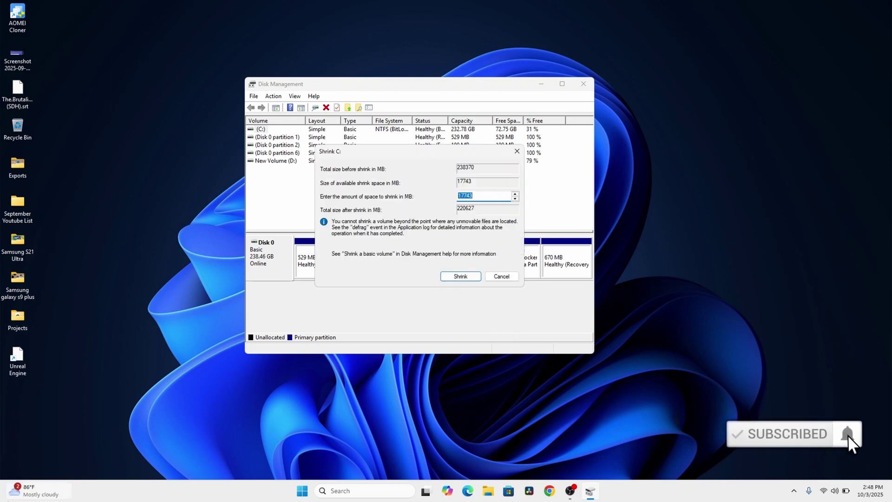
pyautogui.click(302, 493)
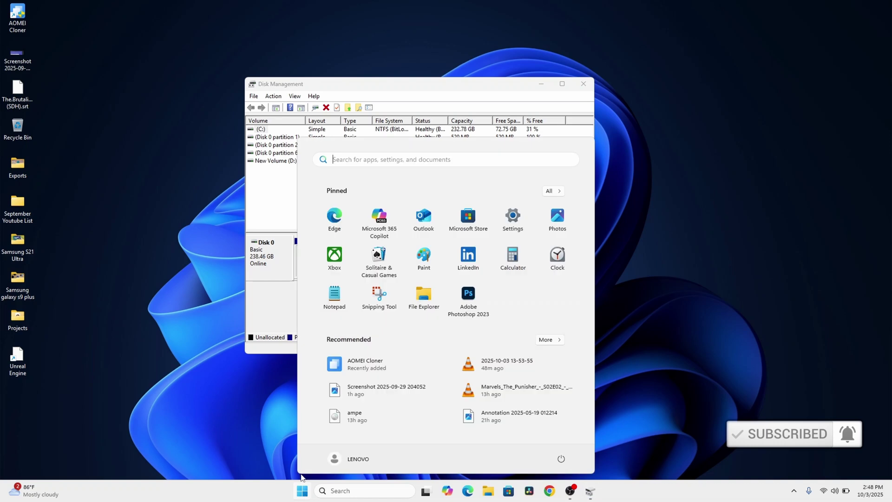
pyautogui.write('defrag')
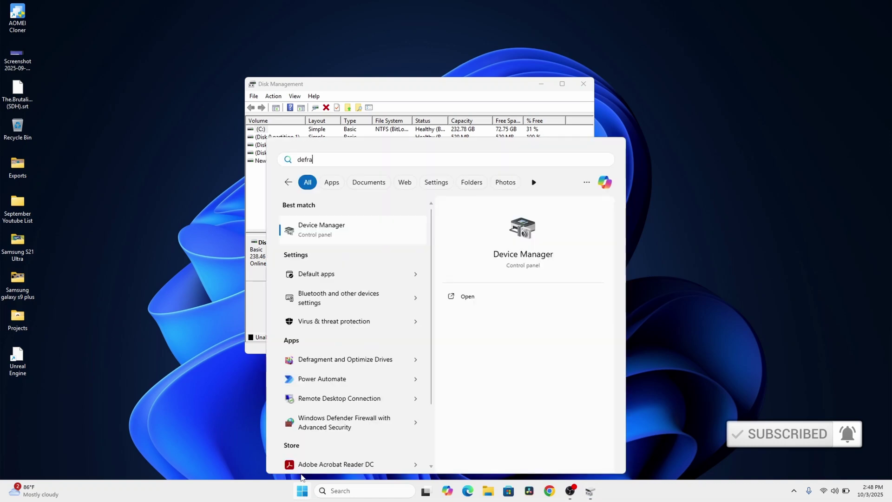
pyautogui.press('Return')
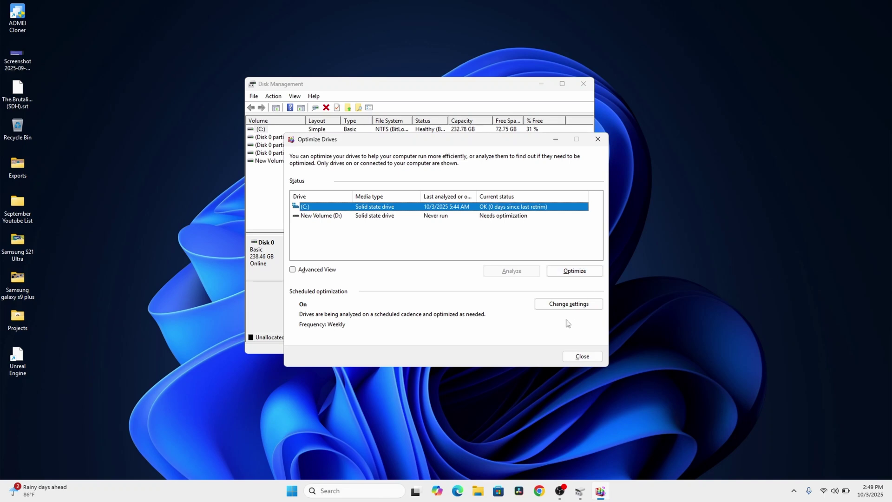
pyautogui.click(598, 139)
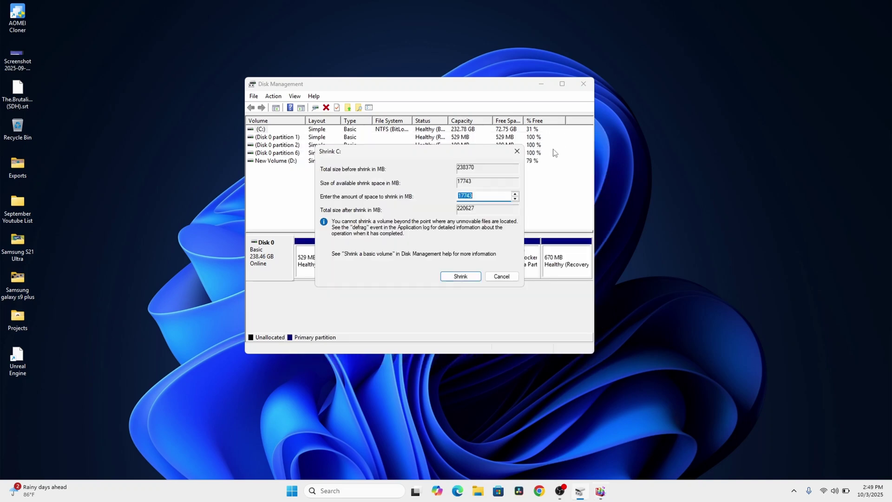
# Enter 10240 MB as the shrink amount and shrink C:, leaving 10.00 GB unallocated
pyautogui.click(480, 195)
pyautogui.press('BackSpace')
pyautogui.press('BackSpace')
pyautogui.press('BackSpace')
pyautogui.press('BackSpace')
pyautogui.write('0240')
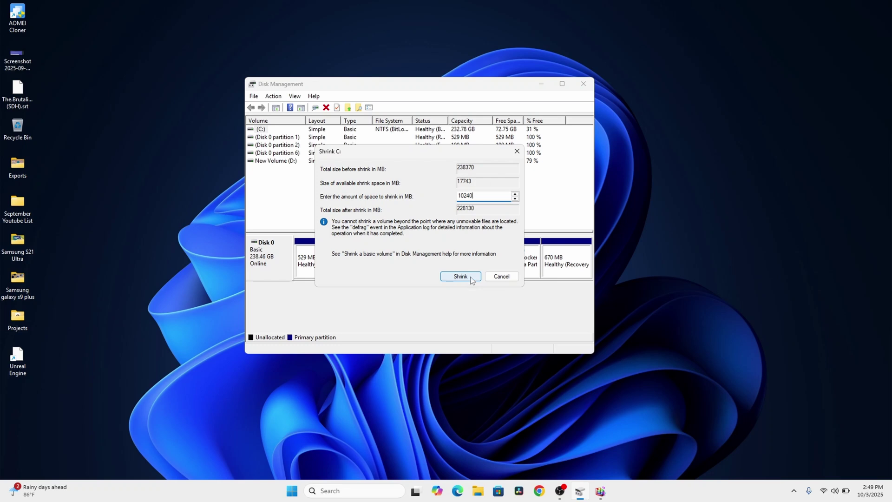
pyautogui.click(470, 279)
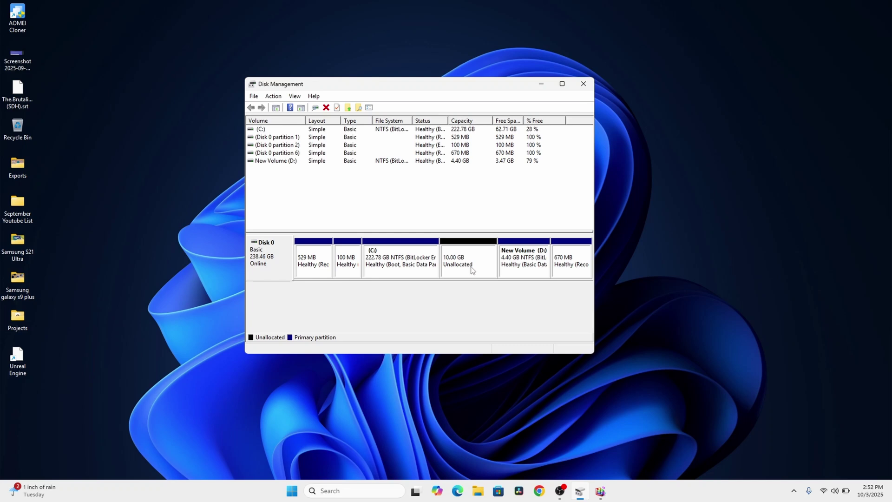
# Create a 10239 MB simple volume on the unallocated space: letter E, NTFS quick format, label 'New Volume'
pyautogui.click(466, 263)
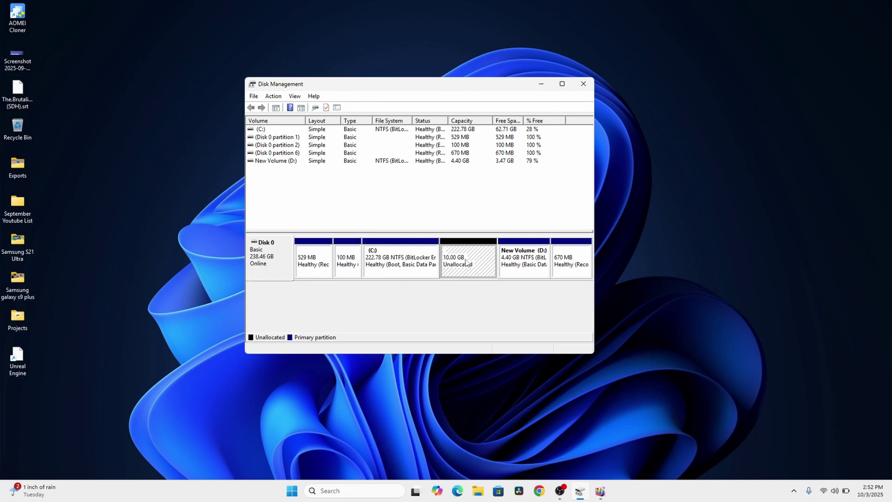
pyautogui.rightClick(466, 262)
pyautogui.click(488, 265)
pyautogui.click(425, 296)
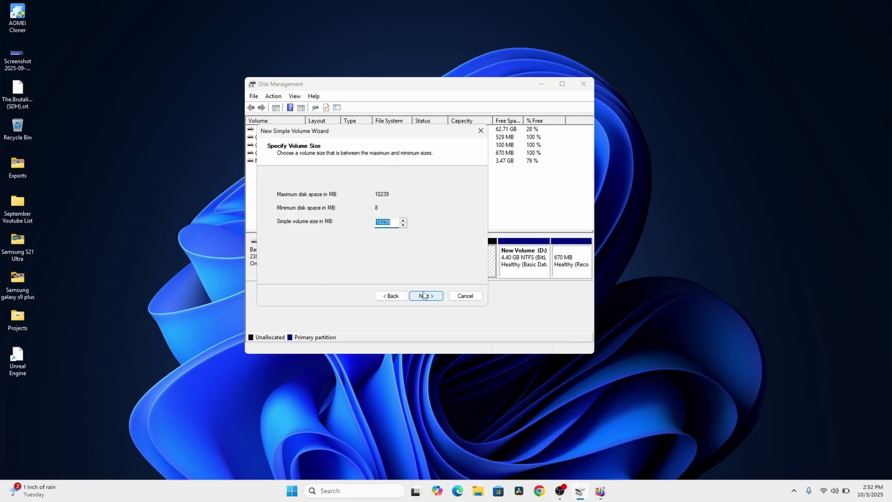
pyautogui.click(426, 297)
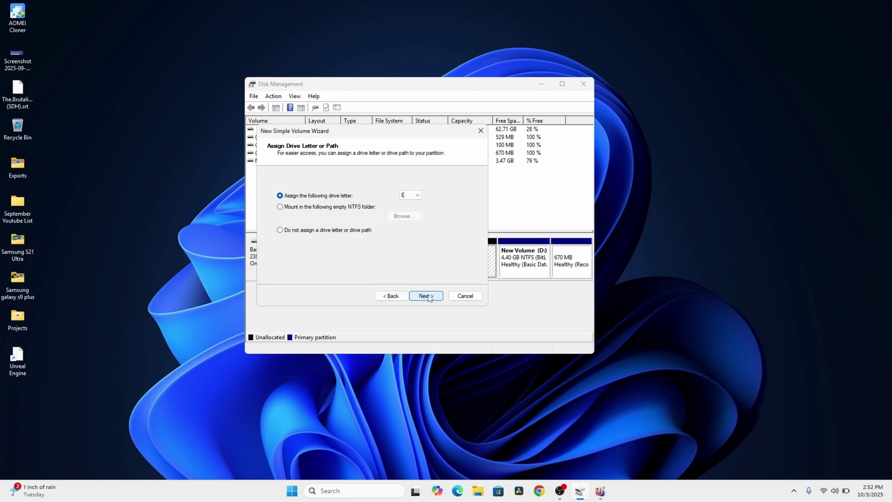
pyautogui.click(412, 201)
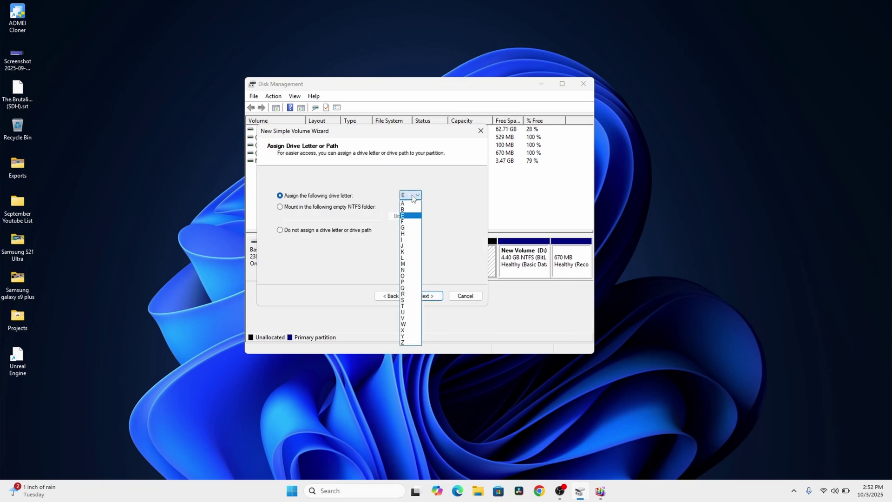
pyautogui.click(410, 222)
pyautogui.click(427, 296)
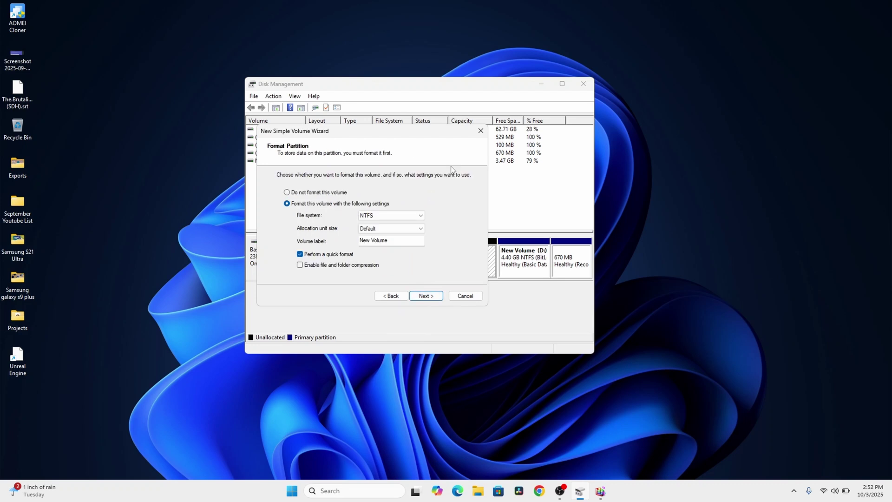
pyautogui.click(432, 298)
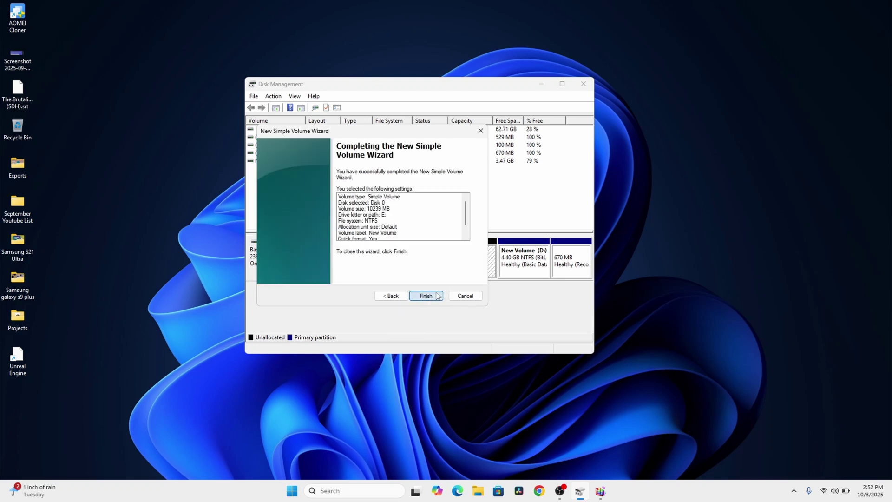
pyautogui.click(431, 298)
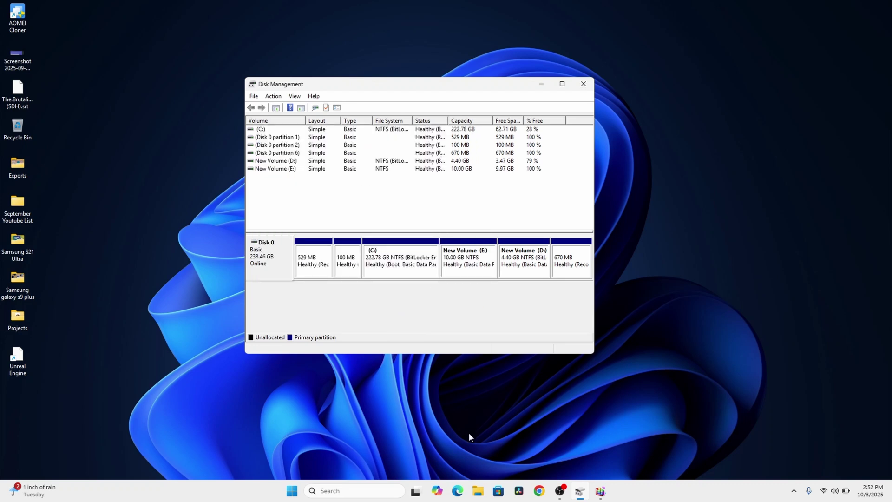